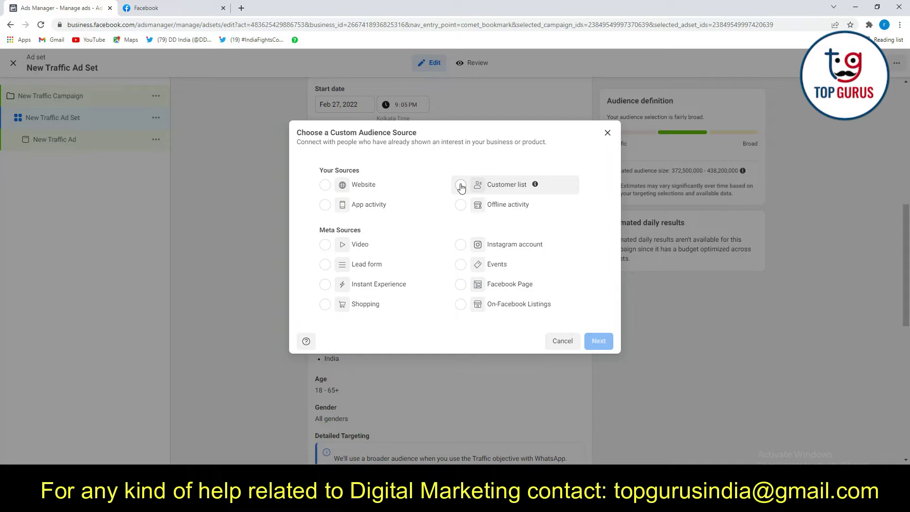
# Start a custom audience from a customer list and specify that the list includes a customer value column
pyautogui.click(461, 186)
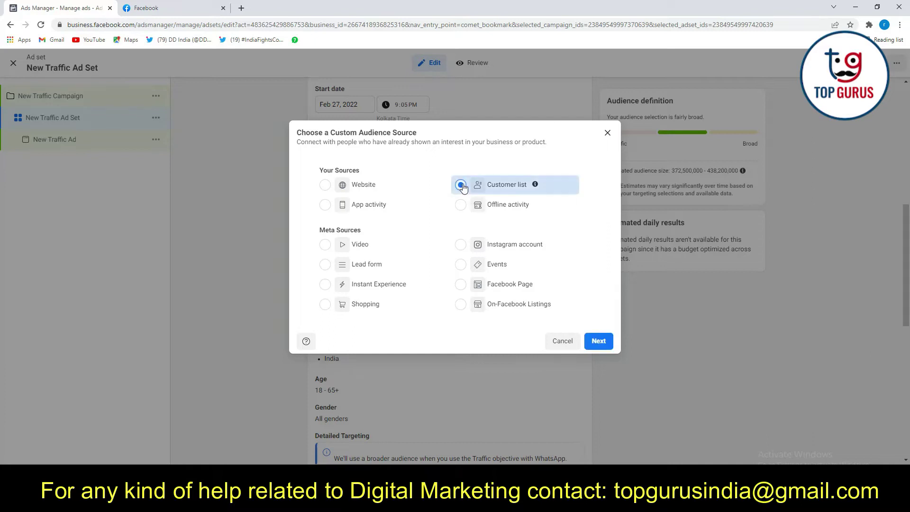
pyautogui.click(599, 341)
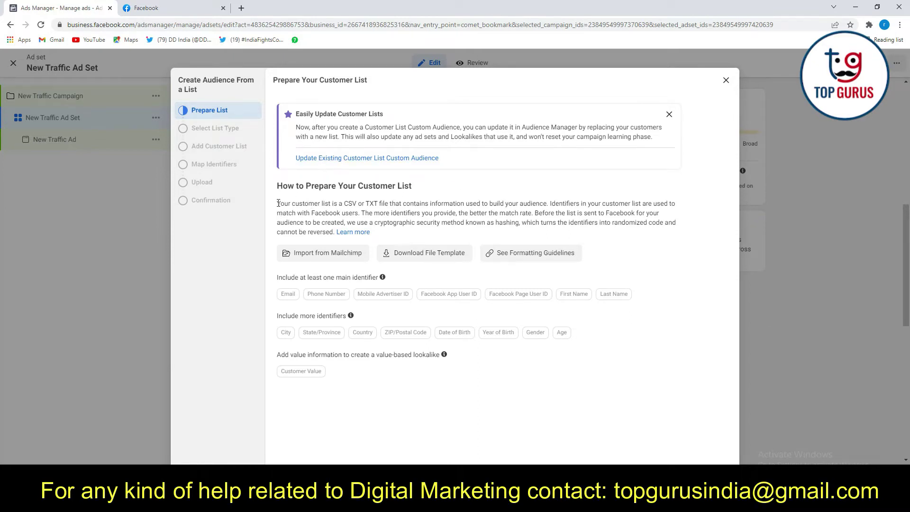
pyautogui.moveTo(277, 203); pyautogui.dragTo(379, 204)
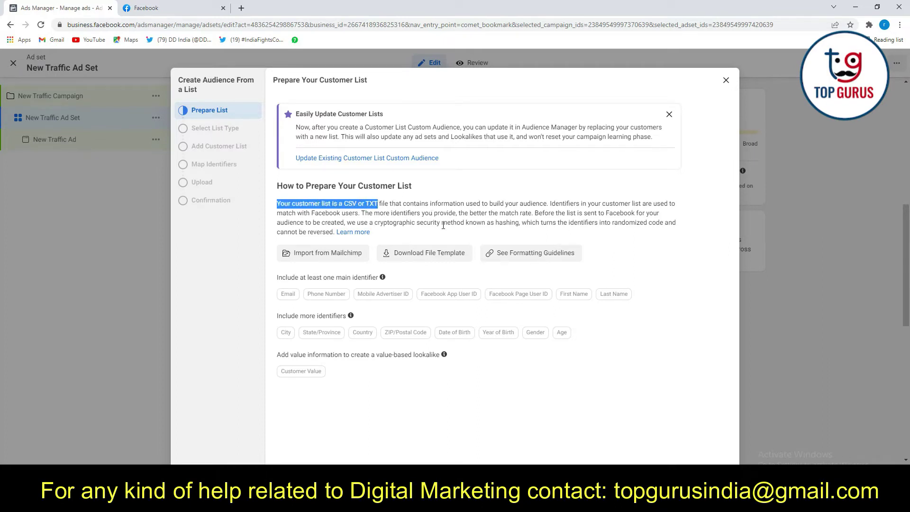
pyautogui.click(415, 240)
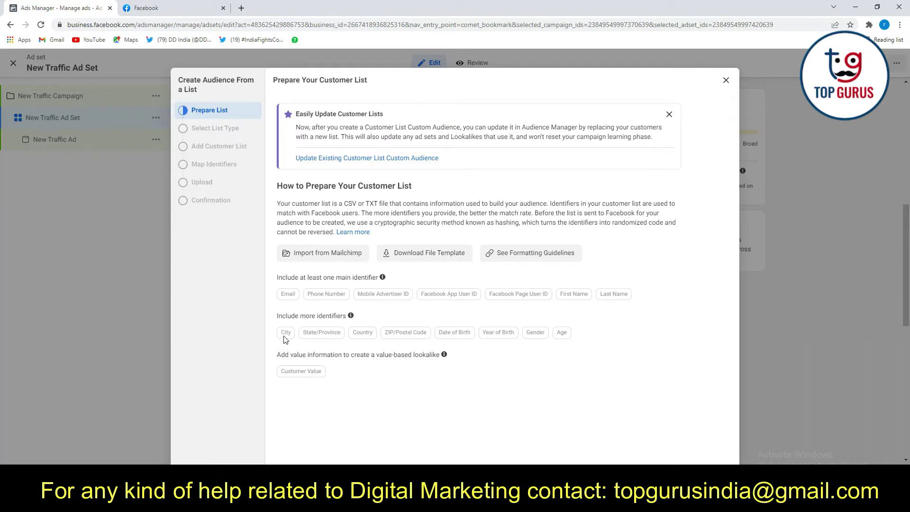
pyautogui.moveTo(286, 337)
pyautogui.click(707, 491)
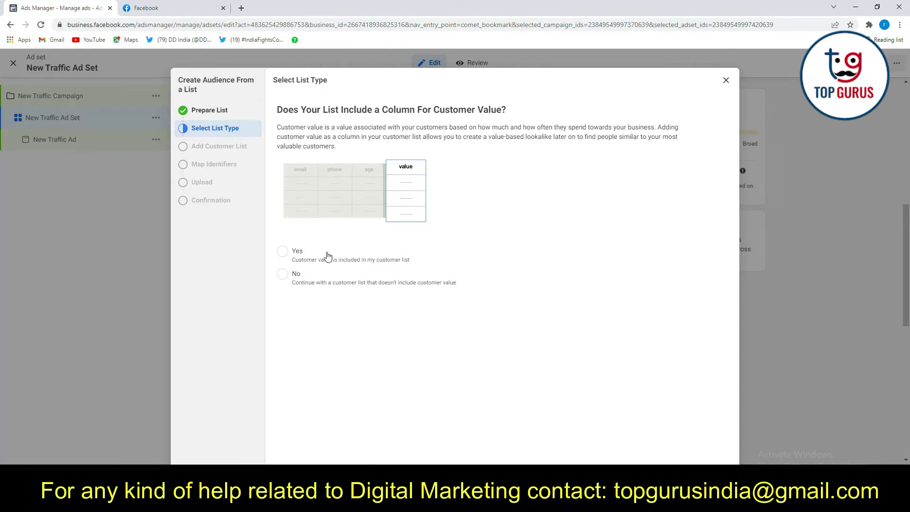
pyautogui.click(285, 258)
pyautogui.click(707, 476)
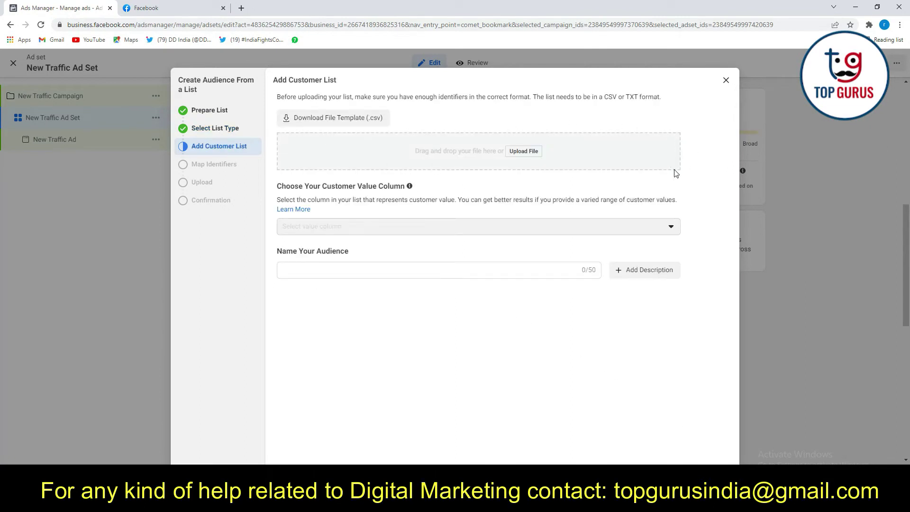
# Upload "example_value_based_audience_file (1)" from Downloads and choose "value,20.1,1342.8,600,505" as the customer value column
pyautogui.click(530, 152)
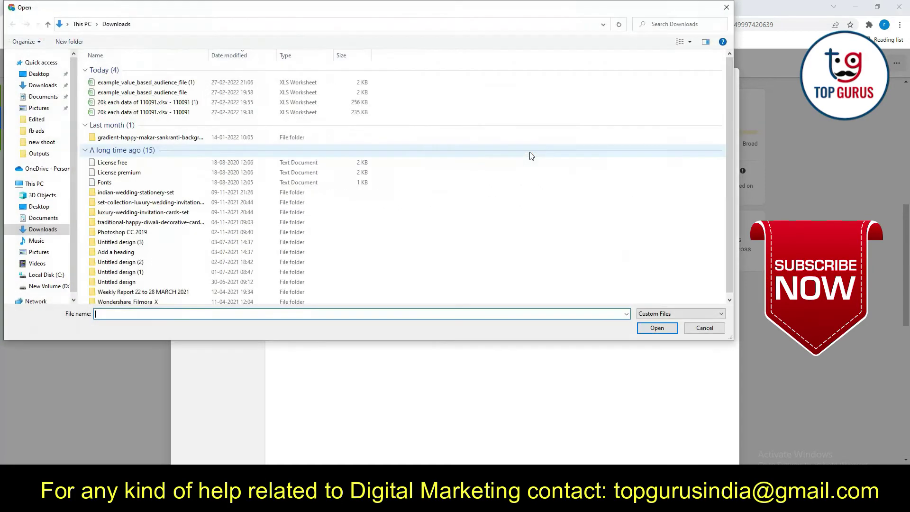
pyautogui.click(142, 83)
pyautogui.click(656, 329)
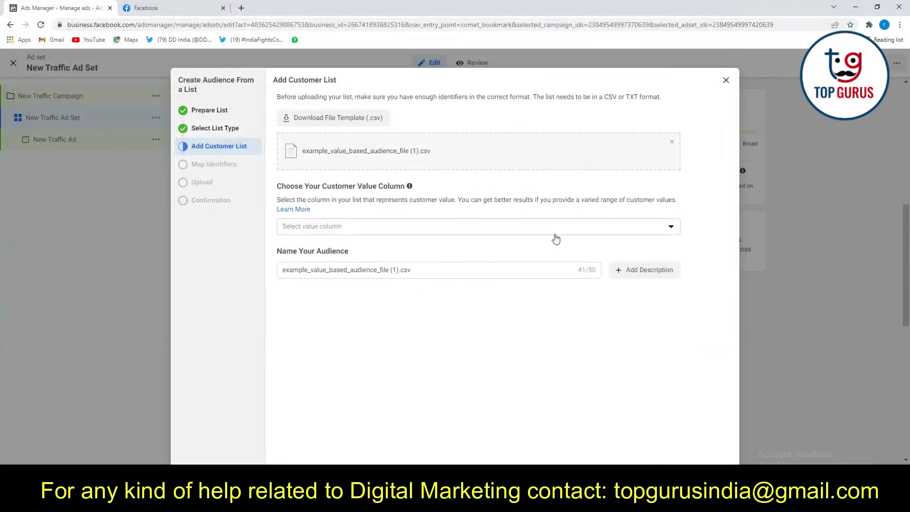
pyautogui.click(664, 230)
pyautogui.moveTo(413, 272); pyautogui.dragTo(275, 274)
pyautogui.click(375, 286)
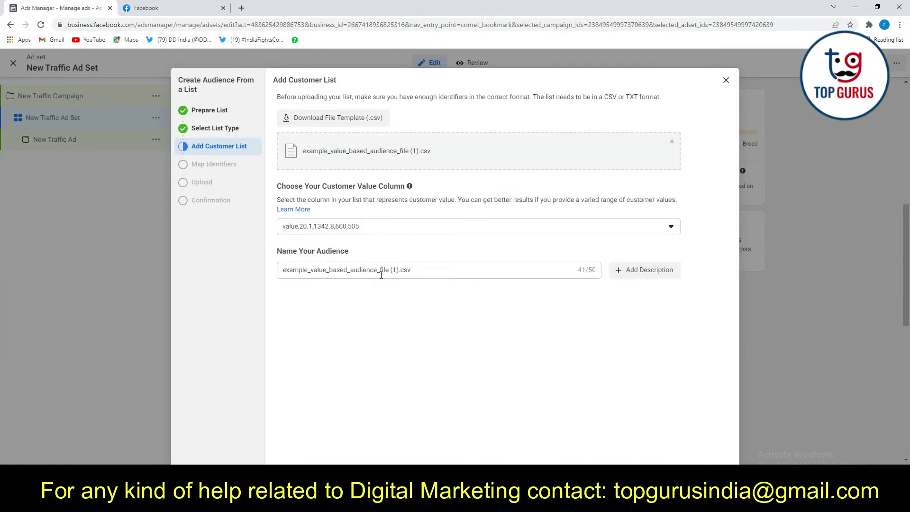
# Name the audience "Top Gurus Collegaue (1).csv"
pyautogui.moveTo(390, 271); pyautogui.dragTo(257, 282)
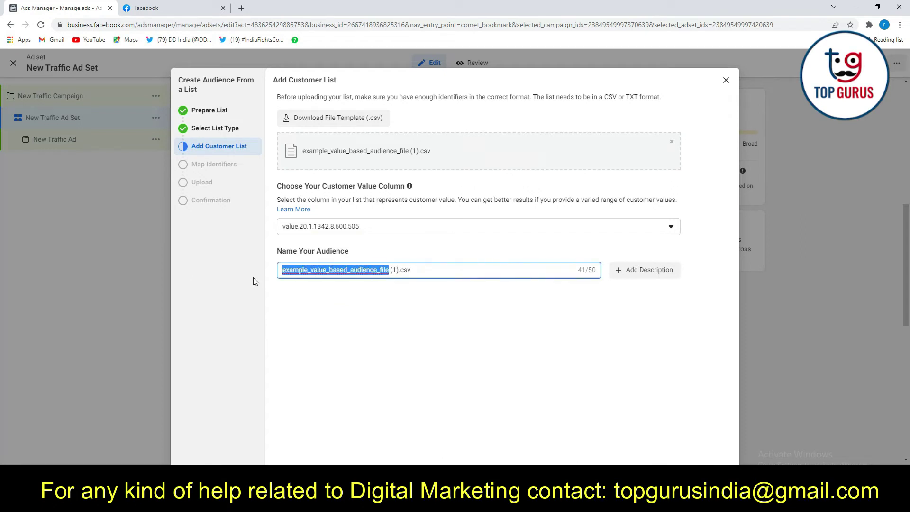
pyautogui.press('BackSpace')
pyautogui.write('Top Gurus')
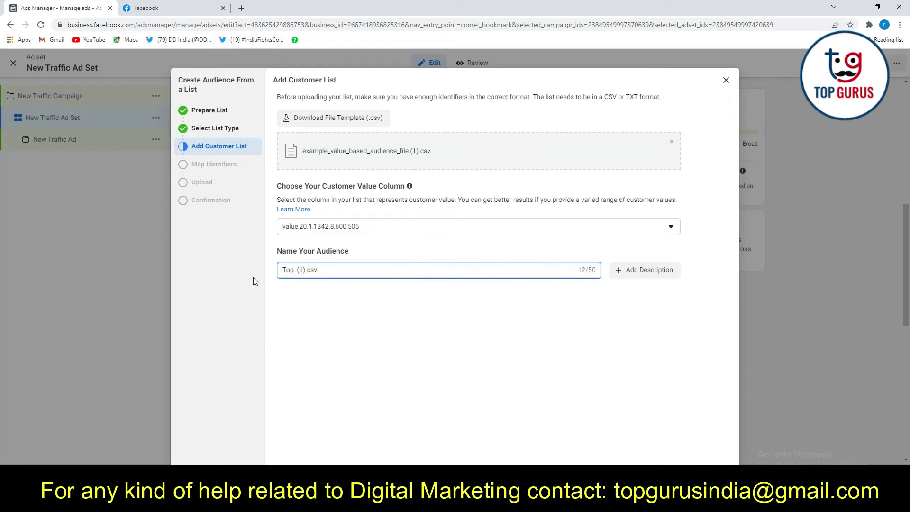
pyautogui.write(' Studnets')
pyautogui.press('BackSpace')
pyautogui.press('BackSpace')
pyautogui.press('BackSpace')
pyautogui.press('BackSpace')
pyautogui.press('BackSpace')
pyautogui.press('BackSpace')
pyautogui.press('BackSpace')
pyautogui.press('BackSpace')
pyautogui.write('Collegaue')
pyautogui.click(350, 283)
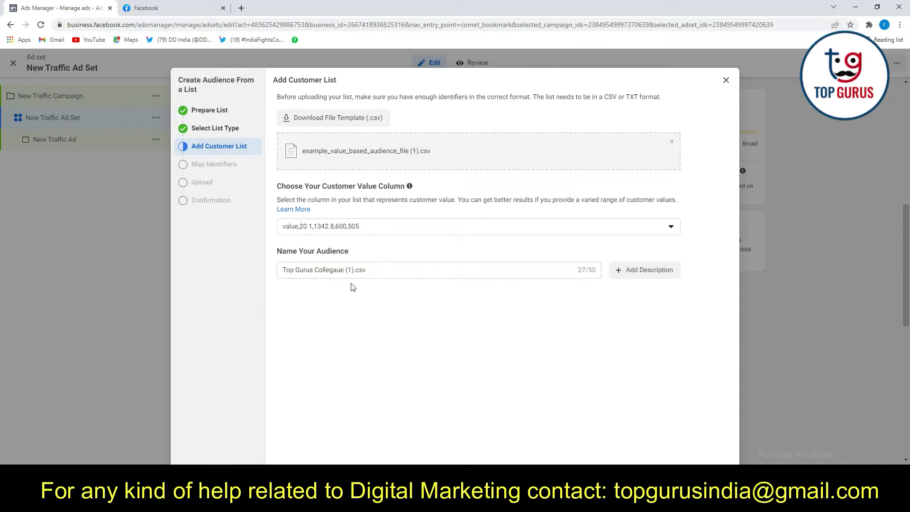
# Add the description "Important" to the audience and proceed to mapping the identifiers
pyautogui.click(634, 274)
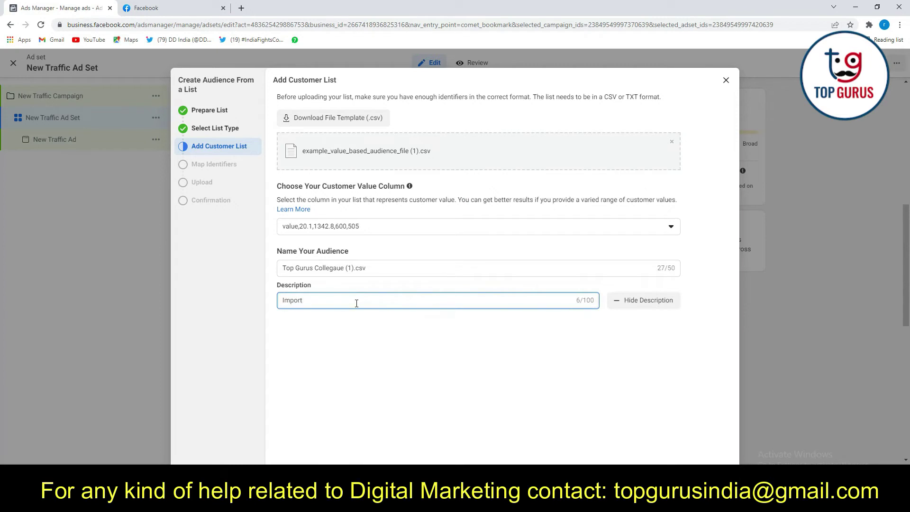
pyautogui.click(381, 339)
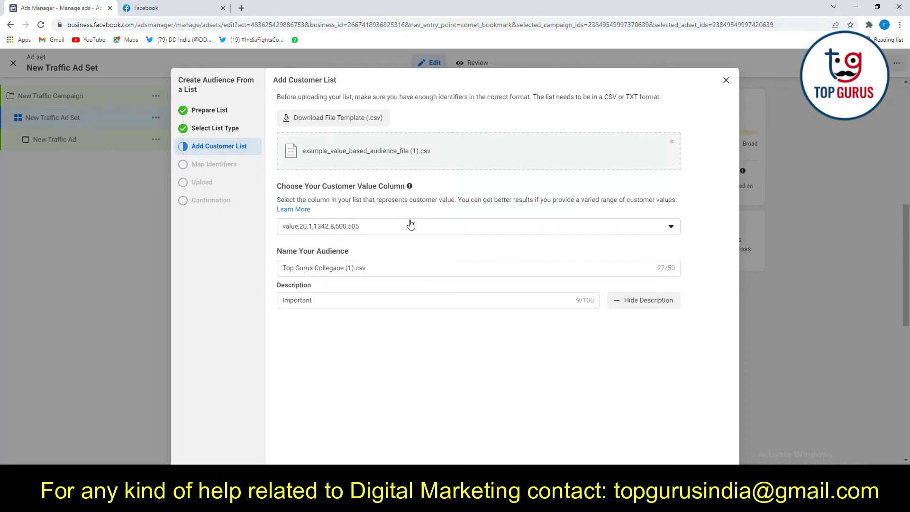
pyautogui.click(711, 479)
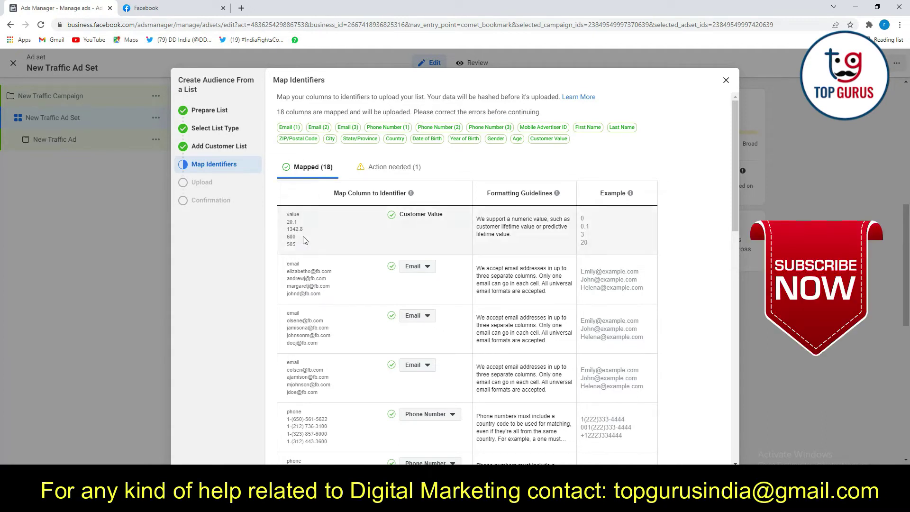
# Examine how the customer list's columns are mapped to identifiers, from customer value through age
pyautogui.scroll(-3, 308, 241)
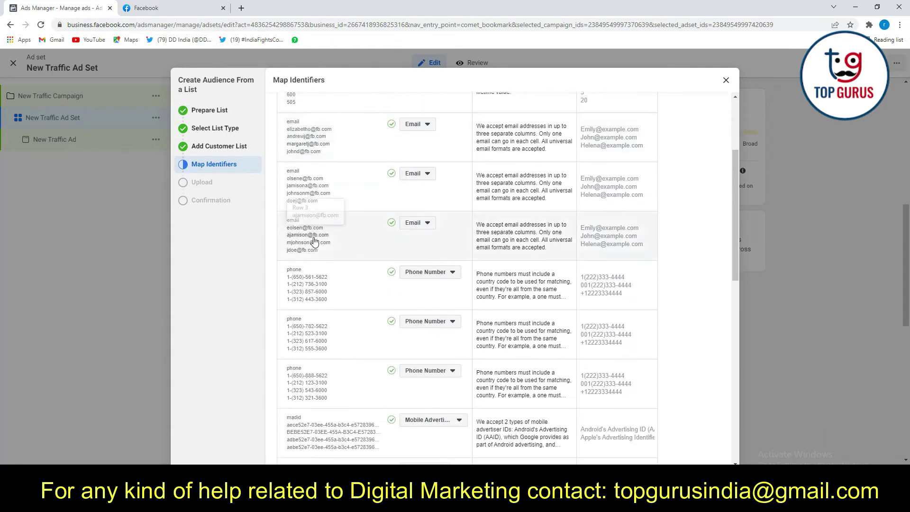
pyautogui.scroll(-4, 314, 241)
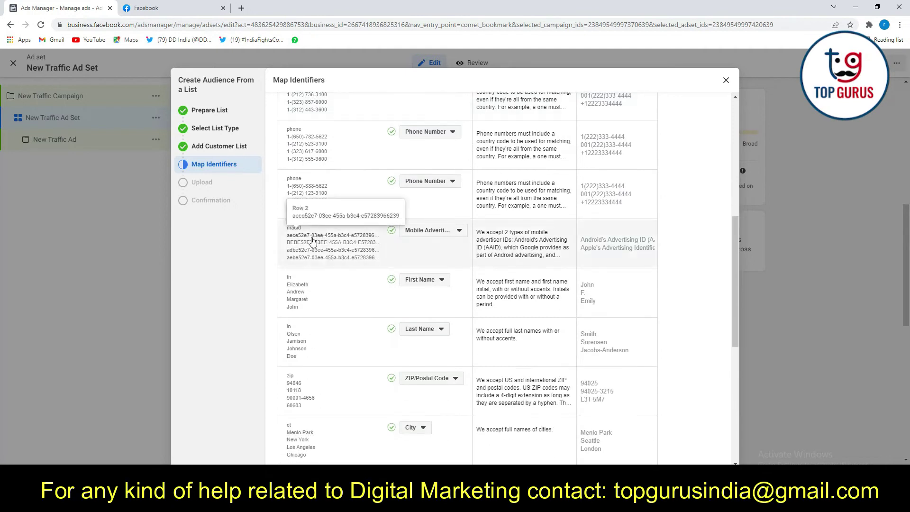
pyautogui.scroll(-2, 310, 239)
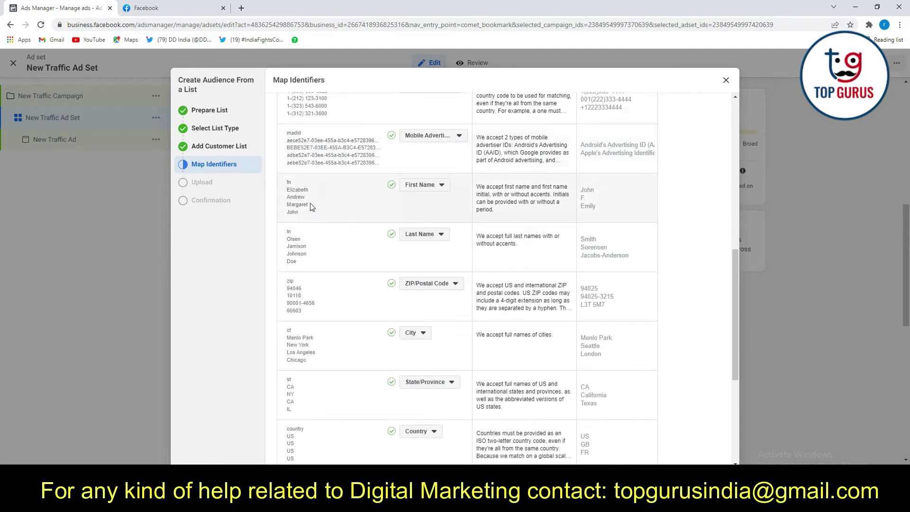
pyautogui.scroll(-1, 312, 232)
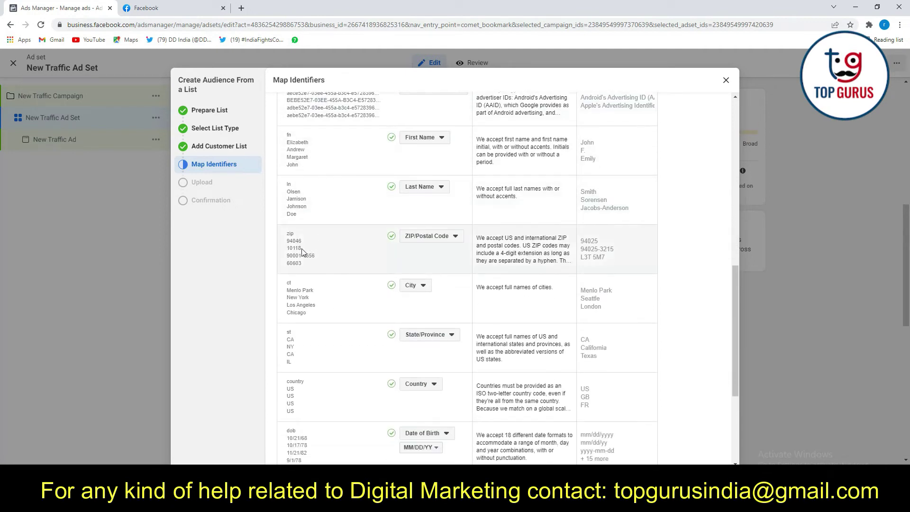
pyautogui.scroll(-2, 302, 251)
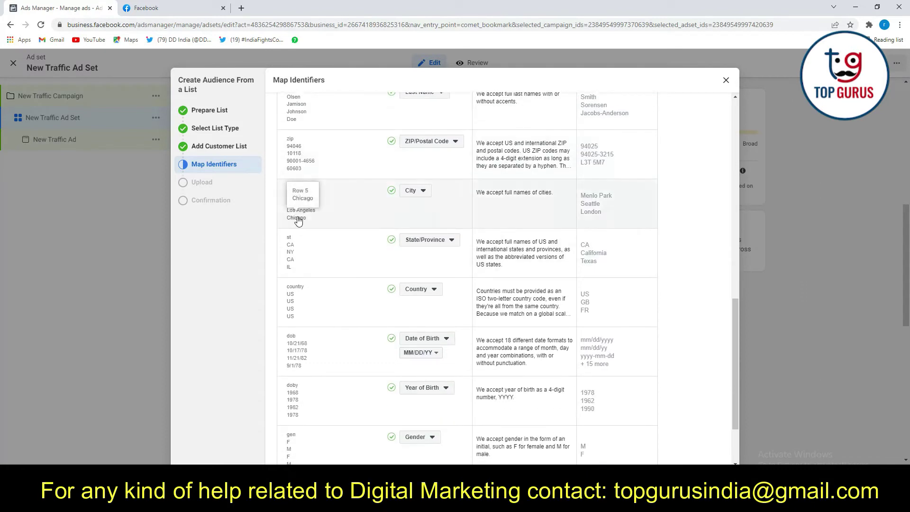
pyautogui.scroll(-1, 300, 219)
pyautogui.scroll(-1, 301, 233)
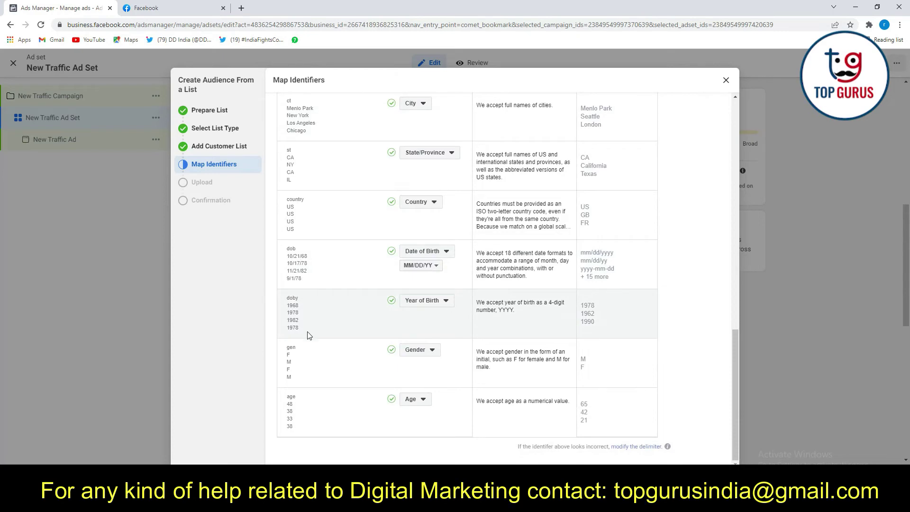
pyautogui.scroll(15, 352, 398)
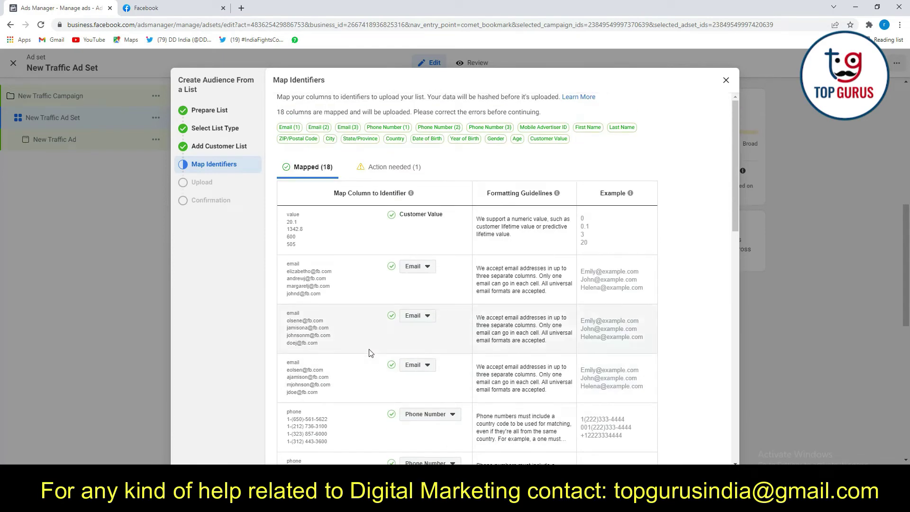
# Check the identifier options for the uid column that needs action, and finish uploading the customer list audience
pyautogui.click(383, 168)
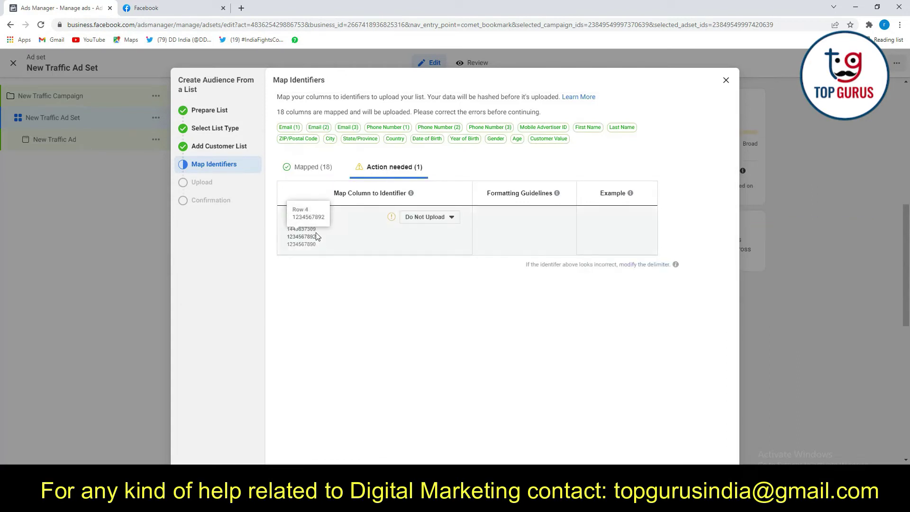
pyautogui.click(418, 218)
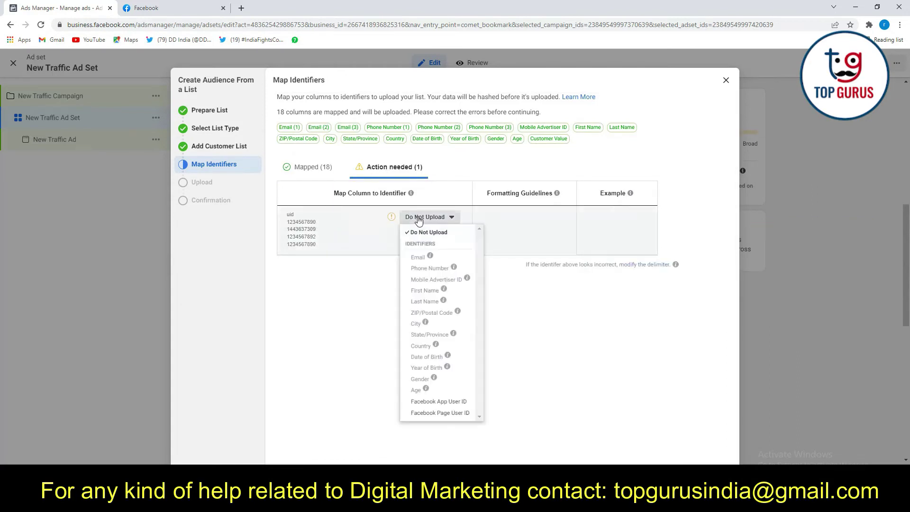
pyautogui.click(356, 280)
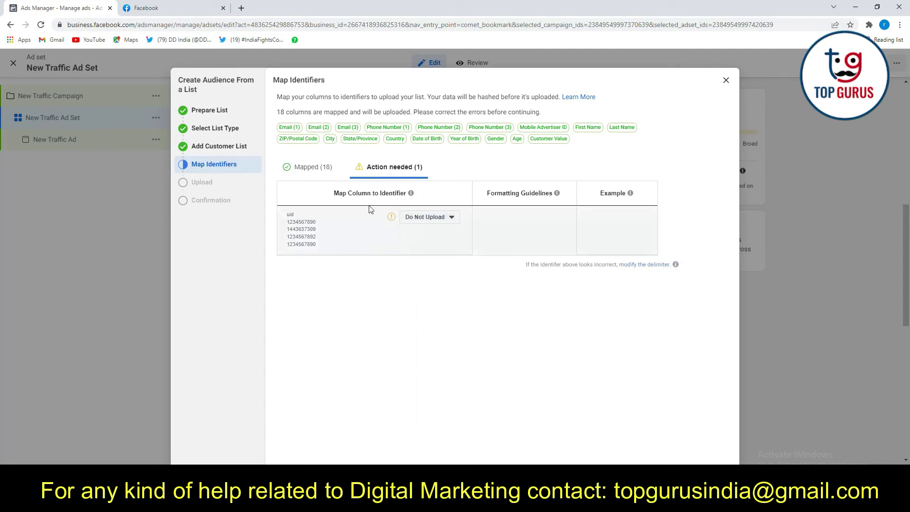
pyautogui.click(303, 167)
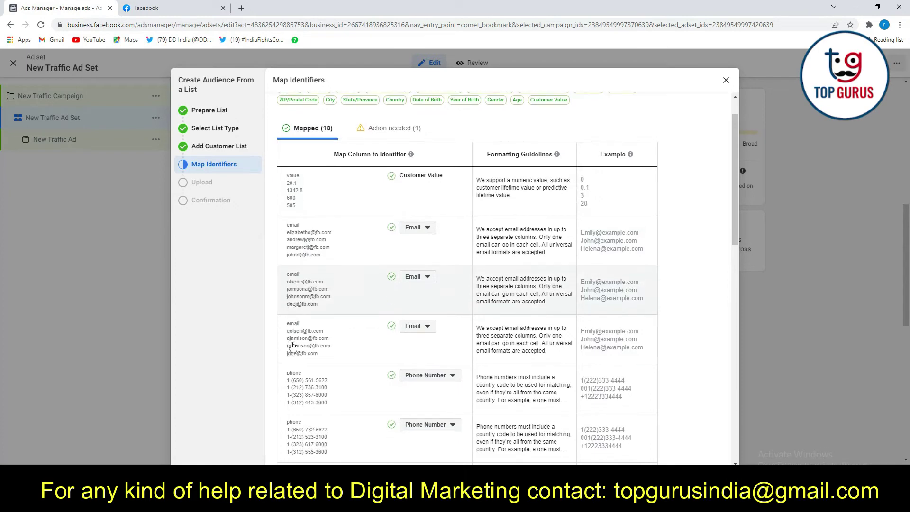
pyautogui.scroll(-4, 299, 370)
pyautogui.scroll(4, 339, 413)
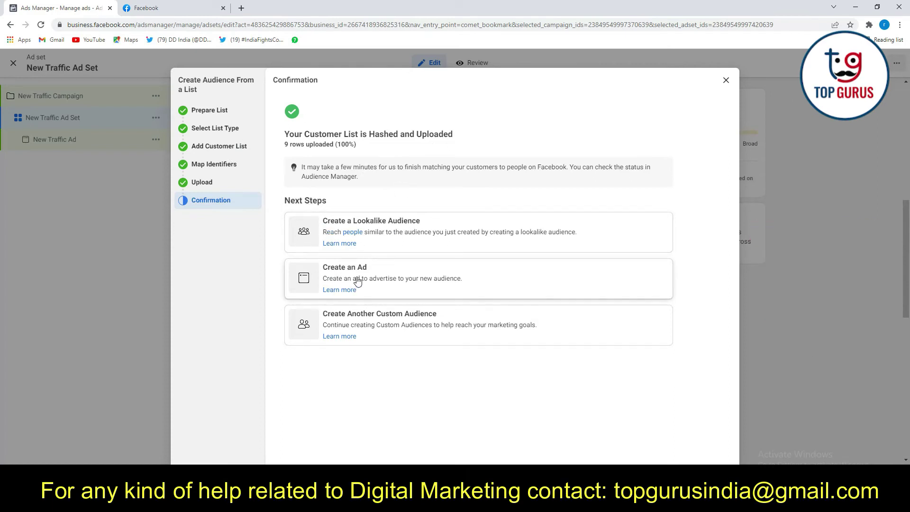
pyautogui.click(698, 450)
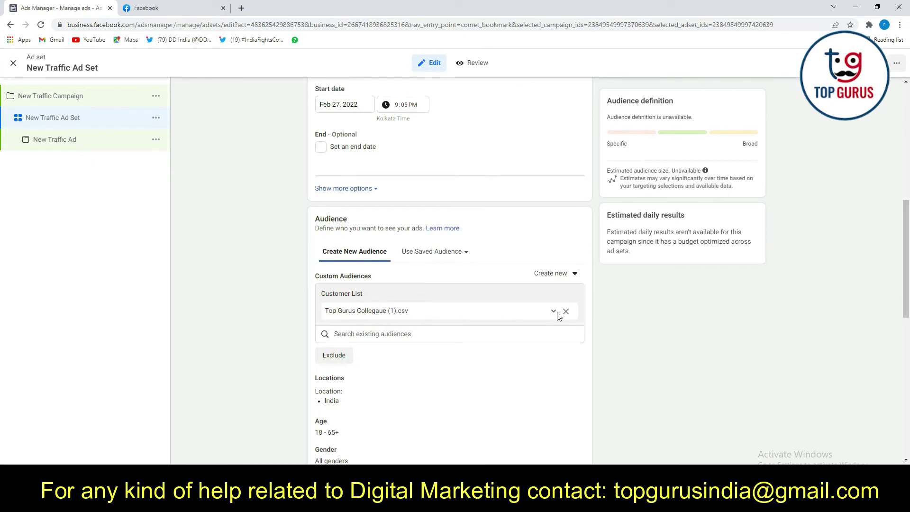
# Start another custom audience from a customer list, this time without a customer value column
pyautogui.click(548, 278)
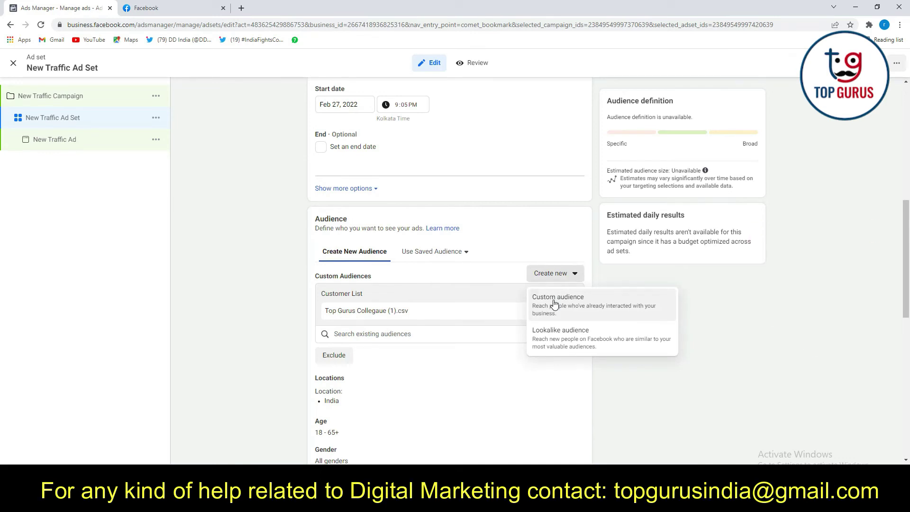
pyautogui.click(555, 304)
pyautogui.click(529, 185)
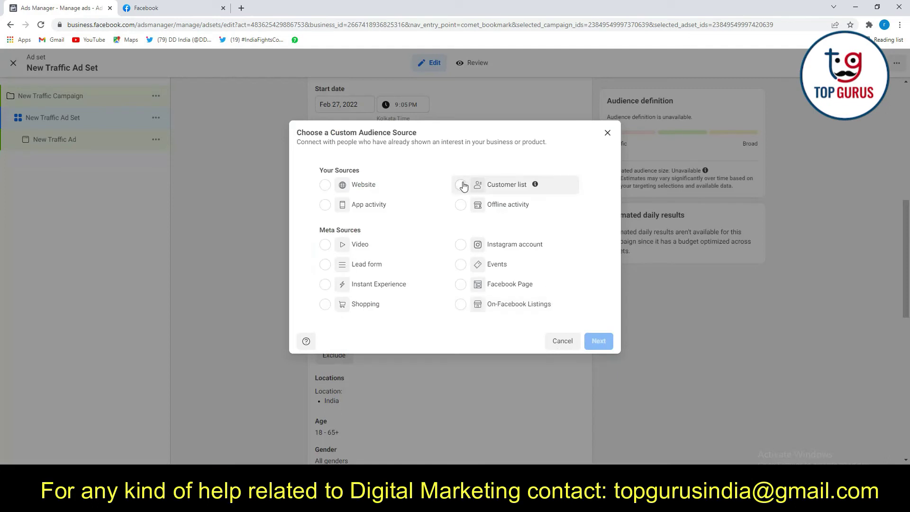
pyautogui.click(599, 341)
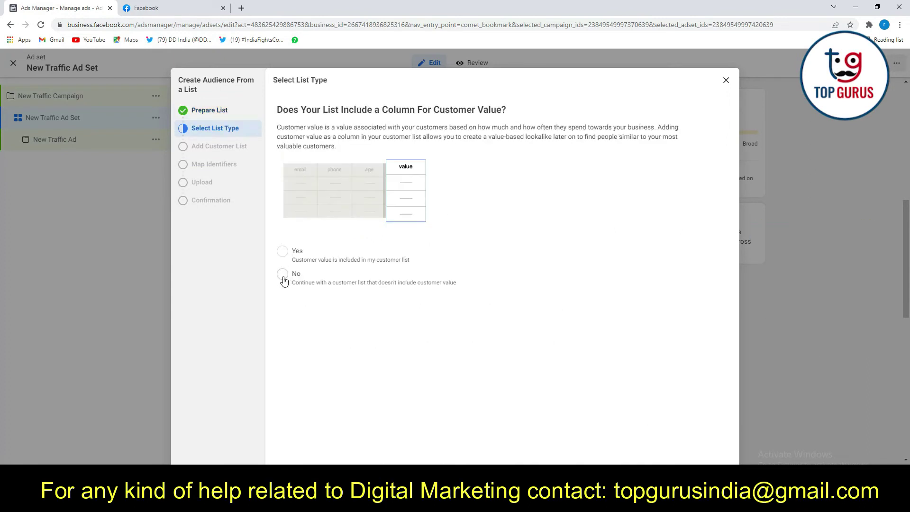
pyautogui.click(282, 275)
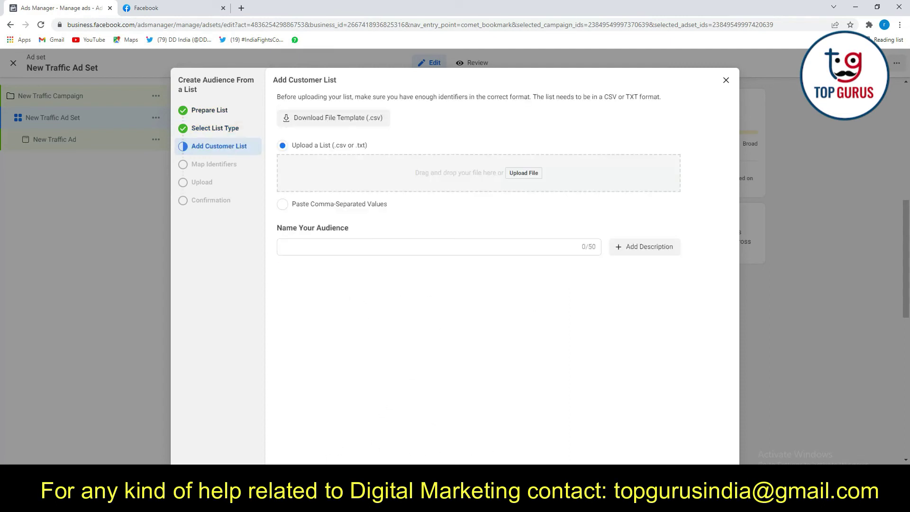
# Upload "20k each data of 110091.xlsx - 110091" from Downloads as the customer list for the new audience
pyautogui.click(524, 173)
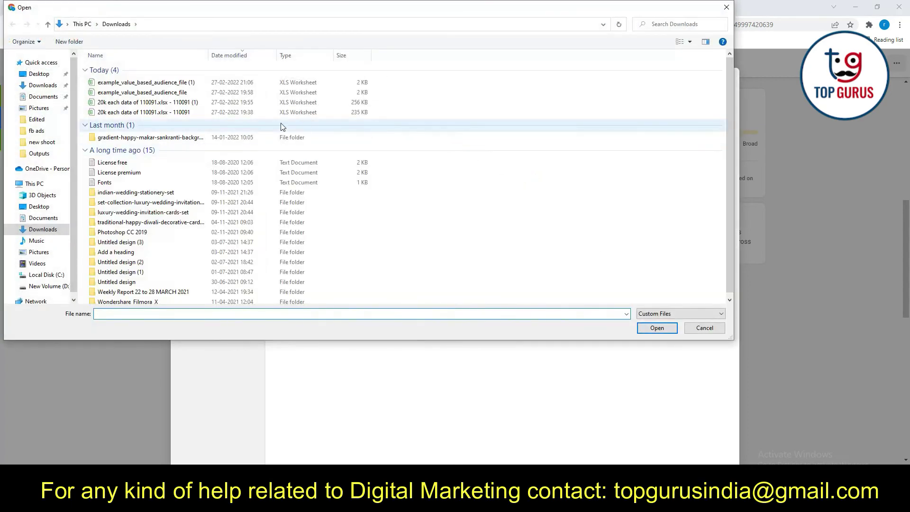
pyautogui.click(199, 113)
pyautogui.click(662, 332)
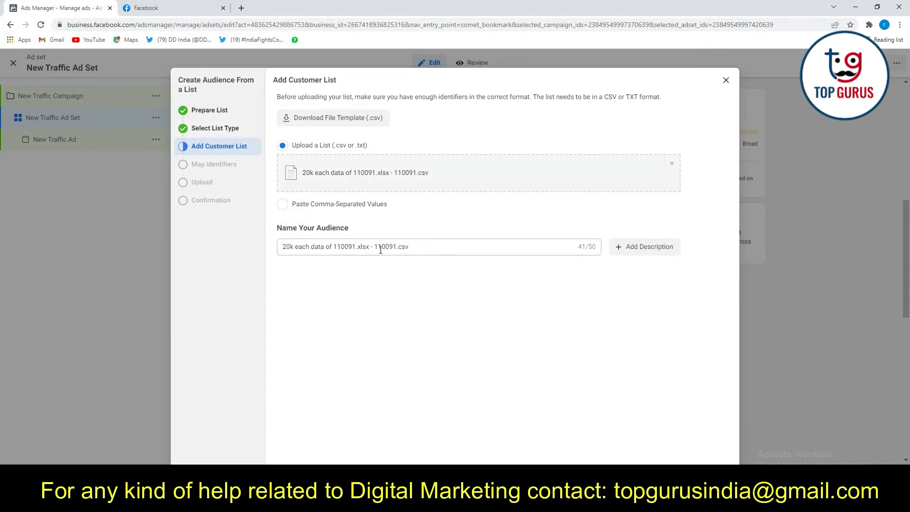
pyautogui.moveTo(398, 247); pyautogui.dragTo(279, 247)
pyautogui.click(345, 277)
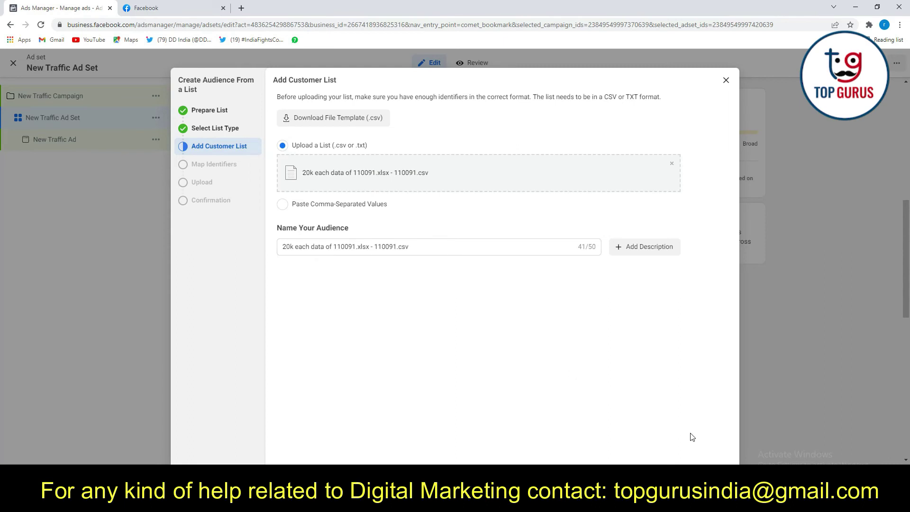
# Finish uploading the customer list with its mobile number column mapped to Phone Number, and close the audience creation dialog
pyautogui.click(708, 488)
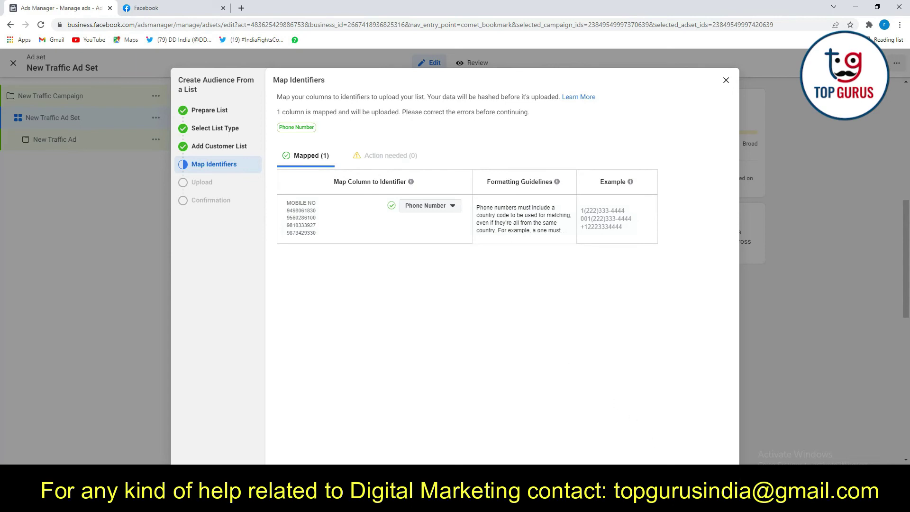
pyautogui.click(693, 478)
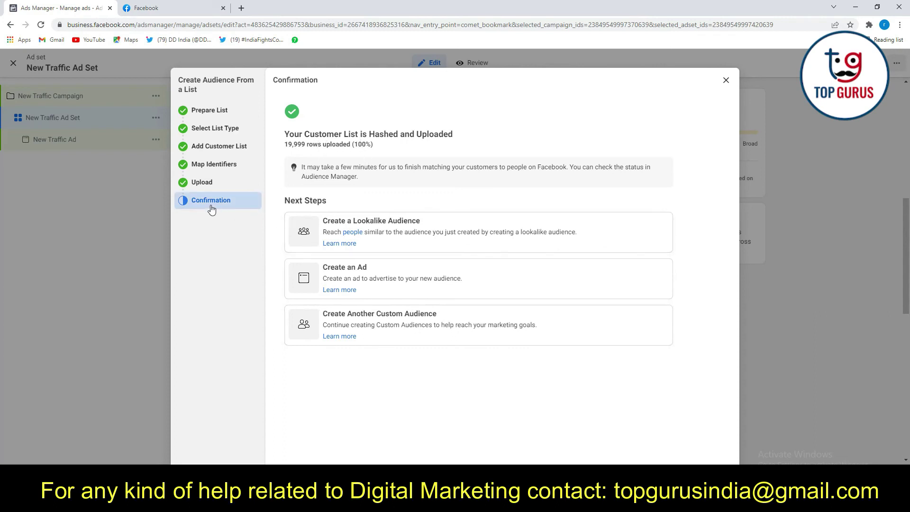
pyautogui.click(762, 447)
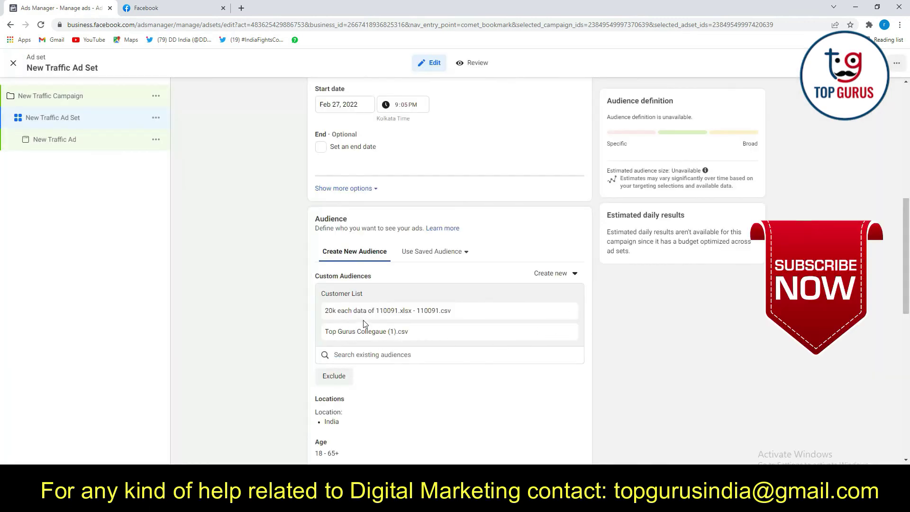
# Open the audience's locations for editing and check the options for people living in, recently in or traveling in the location
pyautogui.scroll(-2, 327, 331)
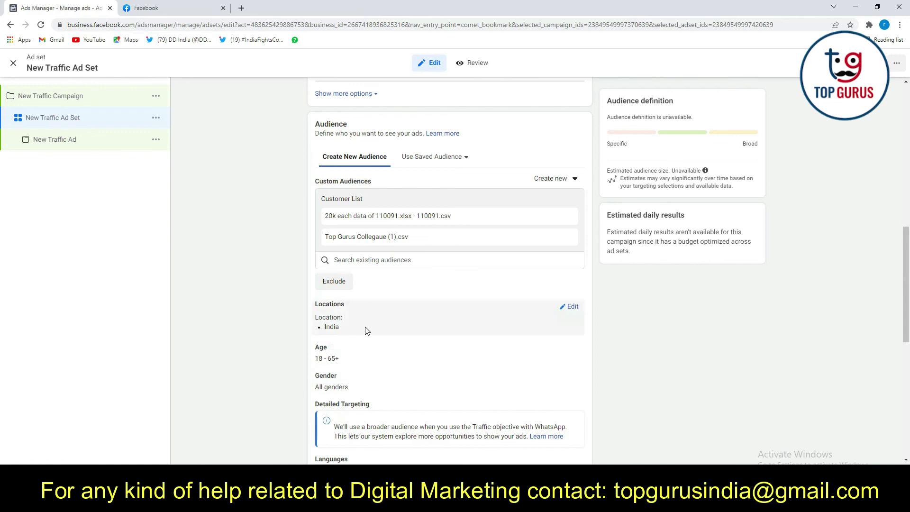
pyautogui.click(578, 308)
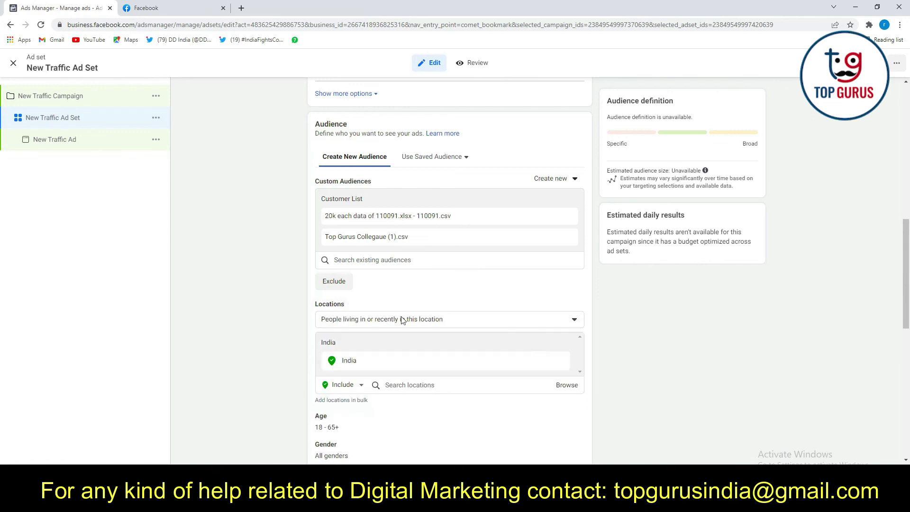
pyautogui.click(505, 324)
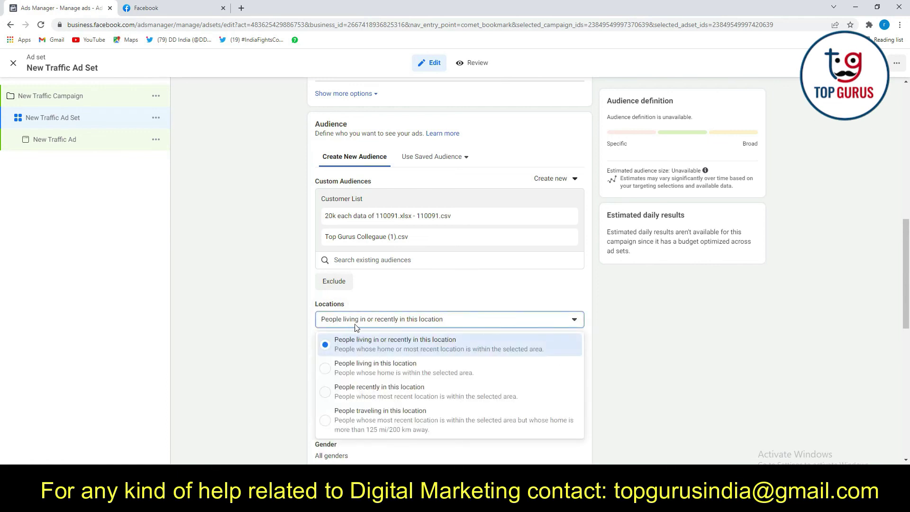
pyautogui.click(617, 341)
pyautogui.scroll(-2, 474, 309)
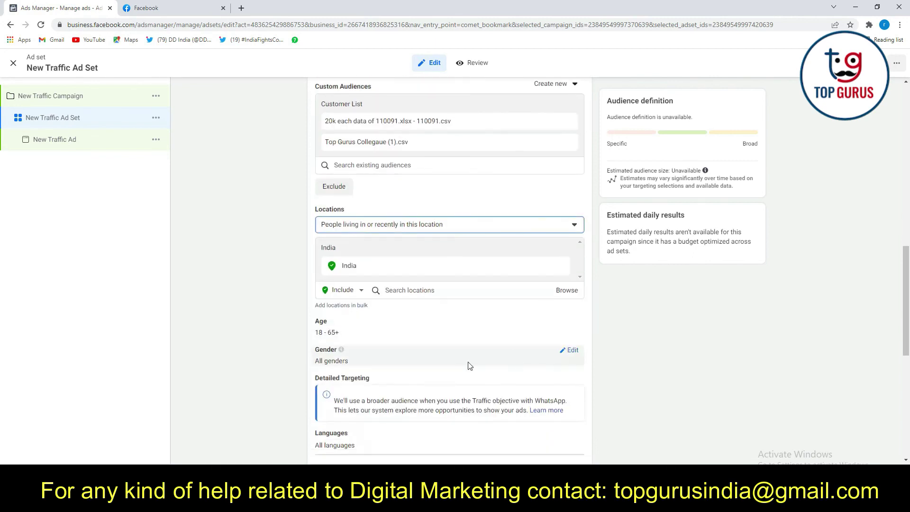
# Target the ZIP/postal code 110091 in Delhi, India, as the audience location and inspect its surroundings on the map
pyautogui.click(410, 291)
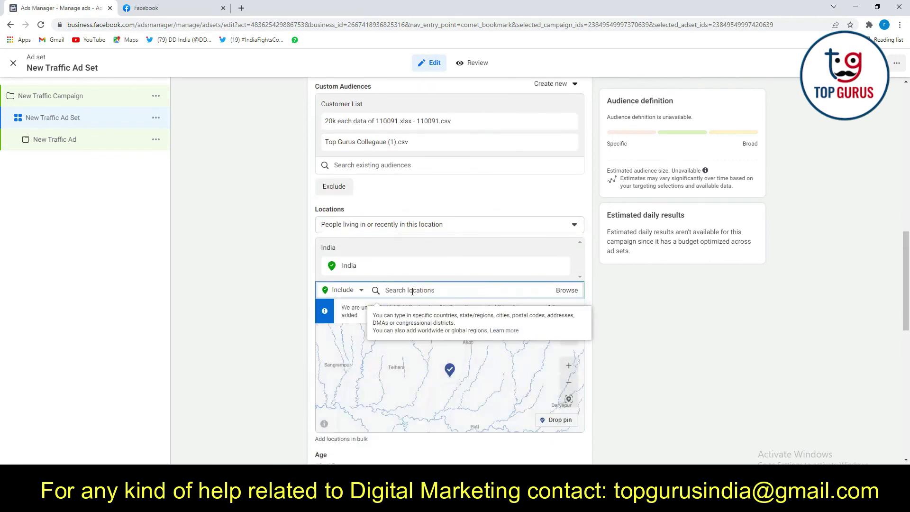
pyautogui.write('110091')
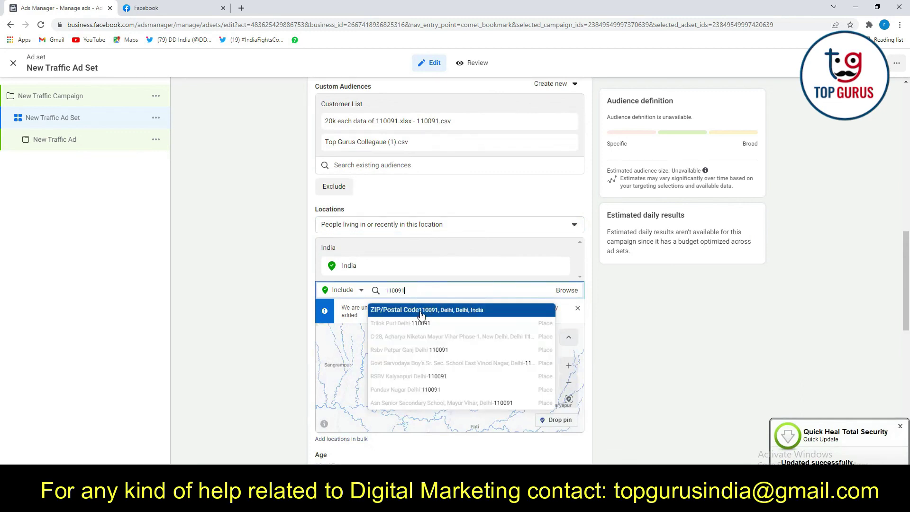
pyautogui.click(421, 311)
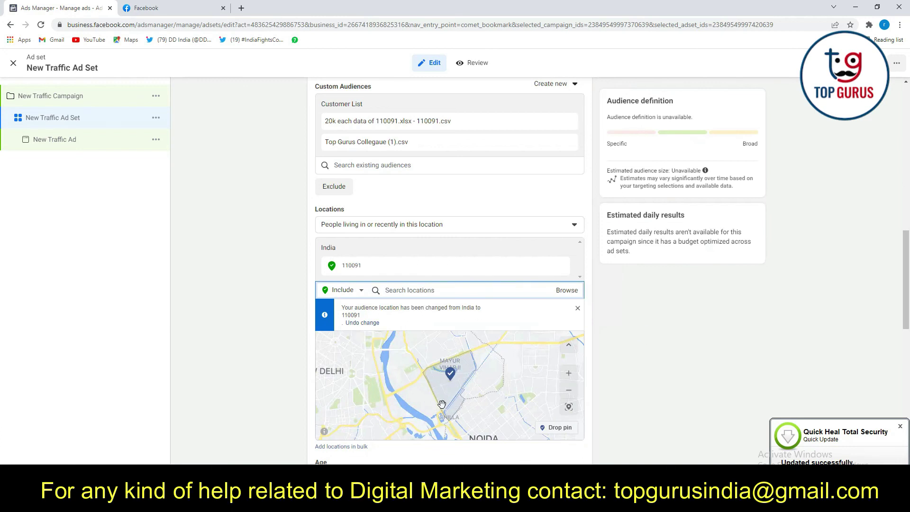
pyautogui.click(635, 333)
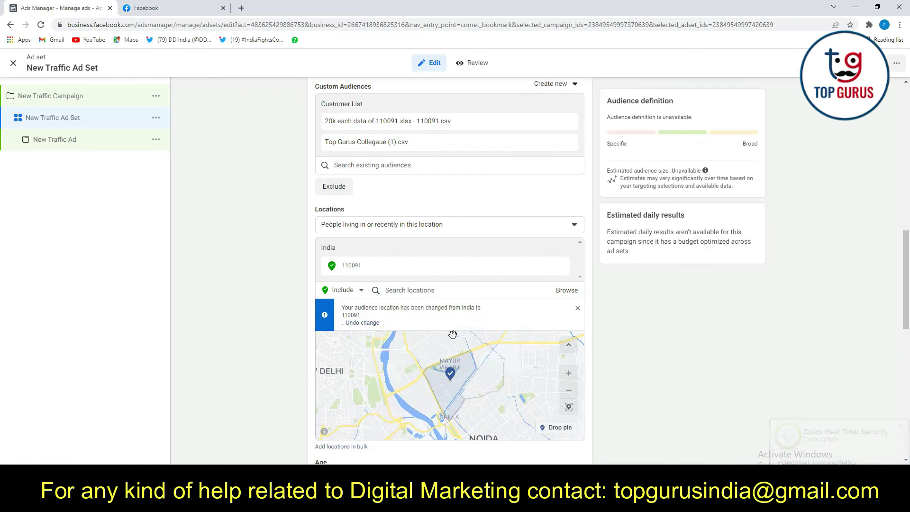
pyautogui.scroll(-2, 448, 360)
pyautogui.scroll(2, 448, 360)
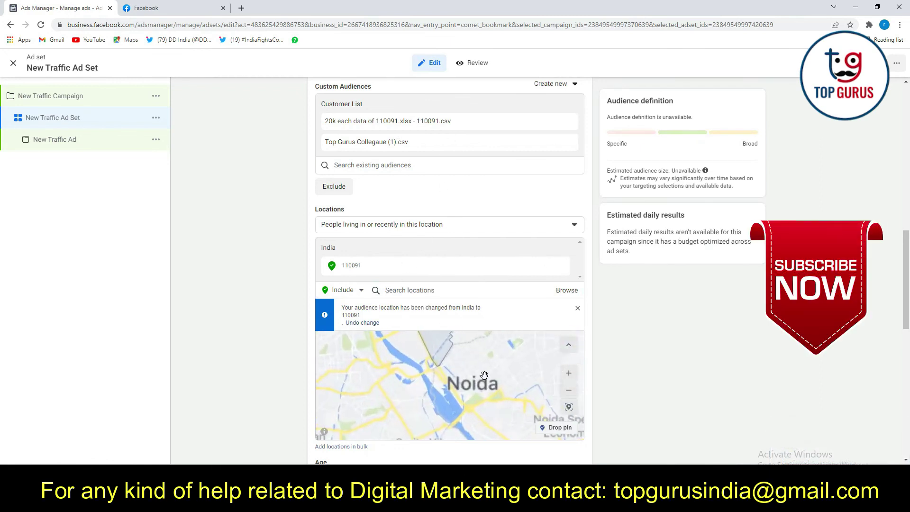
pyautogui.scroll(-1, 622, 370)
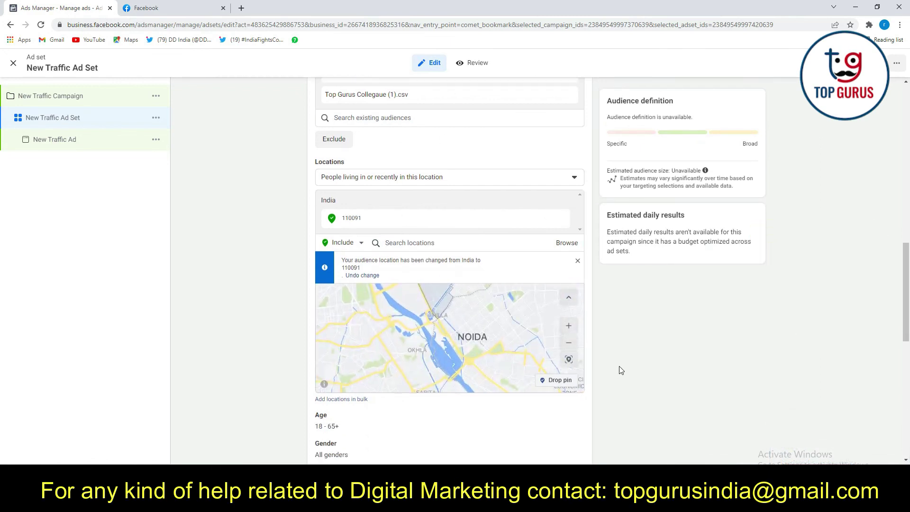
pyautogui.scroll(1, 600, 357)
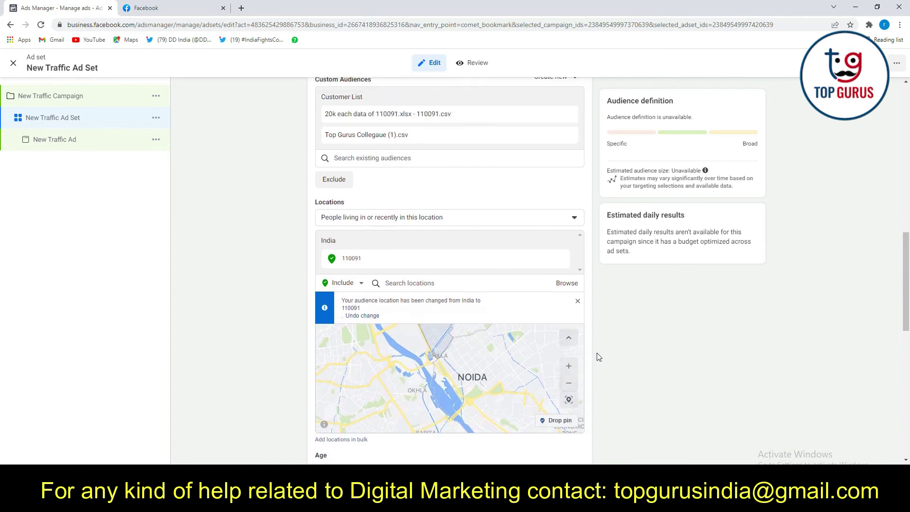